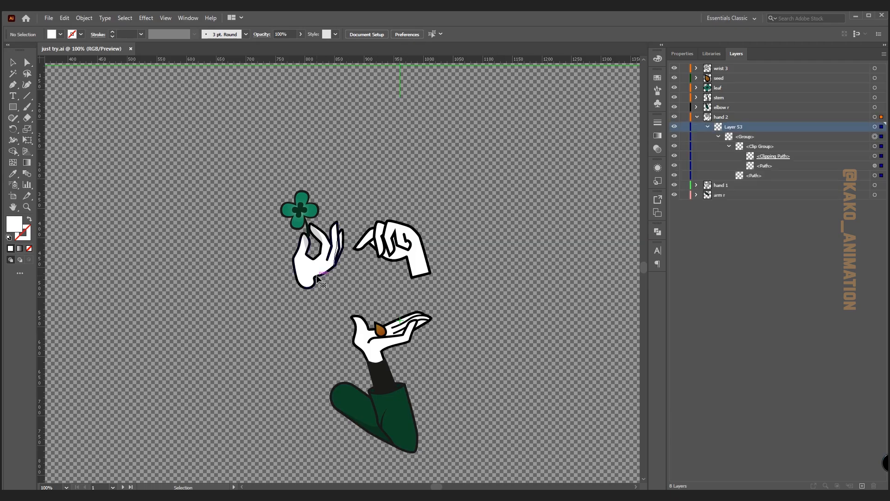
pyautogui.moveTo(256, 283); pyautogui.dragTo(344, 307)
pyautogui.moveTo(344, 306); pyautogui.dragTo(310, 148)
pyautogui.hotkey('ctrl', 'z')
pyautogui.hotkey('ctrl', 'z')
pyautogui.click(697, 117)
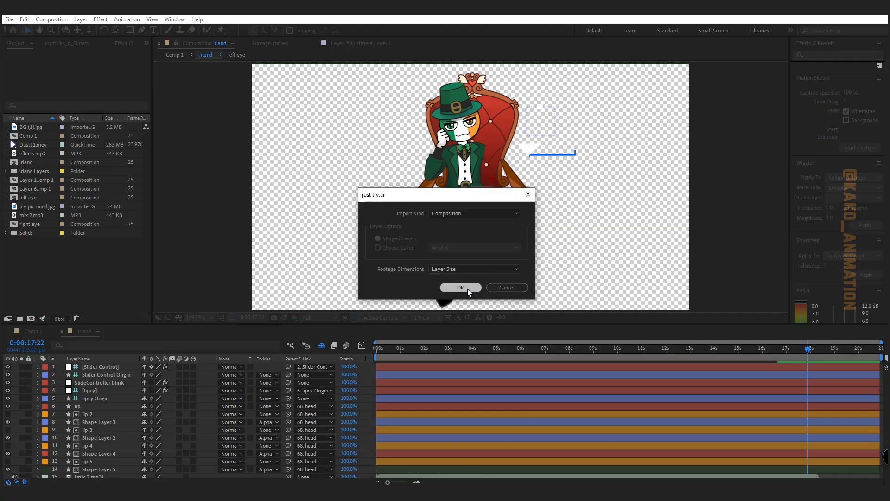
# Import just try.ai into After Effects as a composition with layer-size footage and bring its arm, hand, leaf and seed layers into irland.
pyautogui.click(468, 289)
pyautogui.click(44, 366)
pyautogui.click(76, 347)
pyautogui.scroll(2, 494, 163)
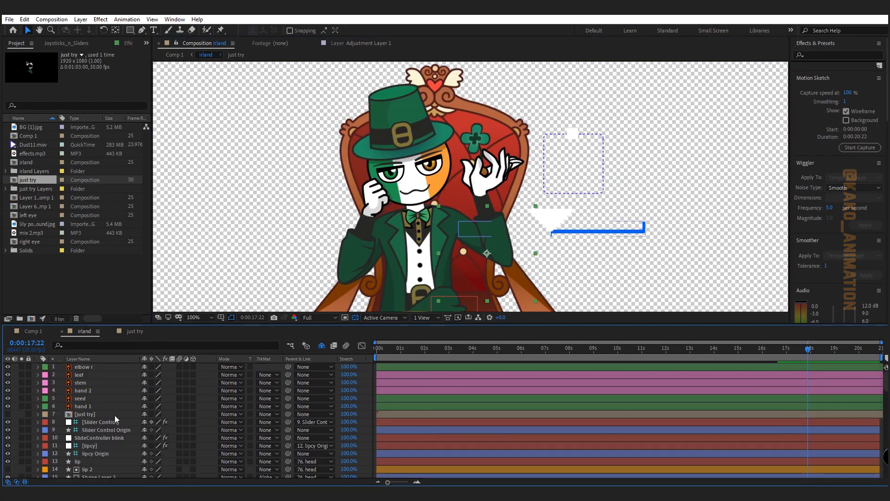
# Pre-compose the hand 1 layer as hand 1 Comp 1, moving all attributes into the new composition.
pyautogui.click(93, 405)
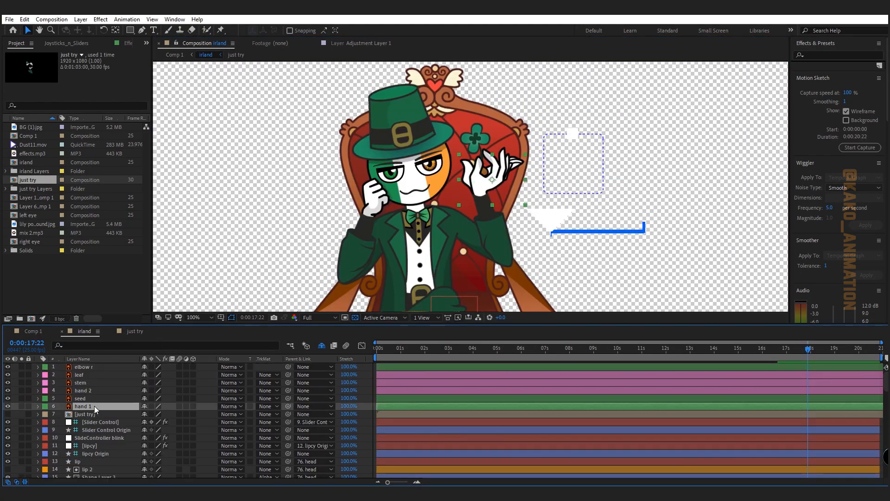
pyautogui.rightClick(86, 408)
pyautogui.click(137, 356)
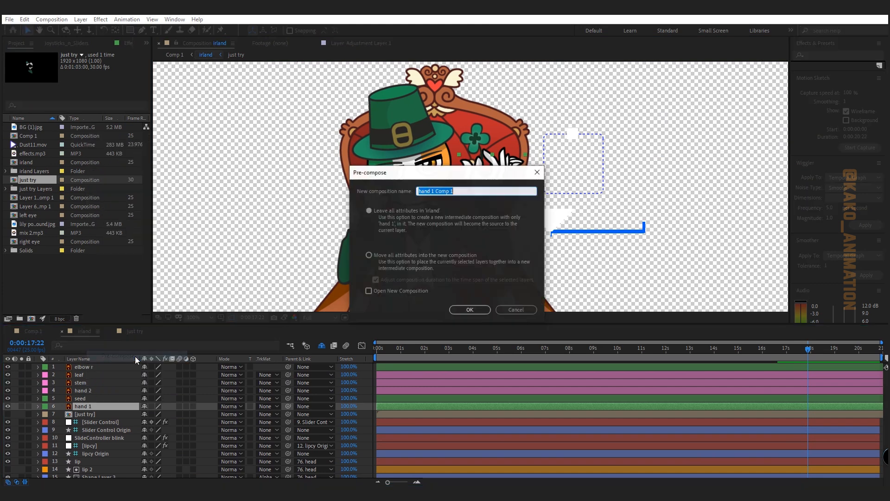
pyautogui.click(369, 255)
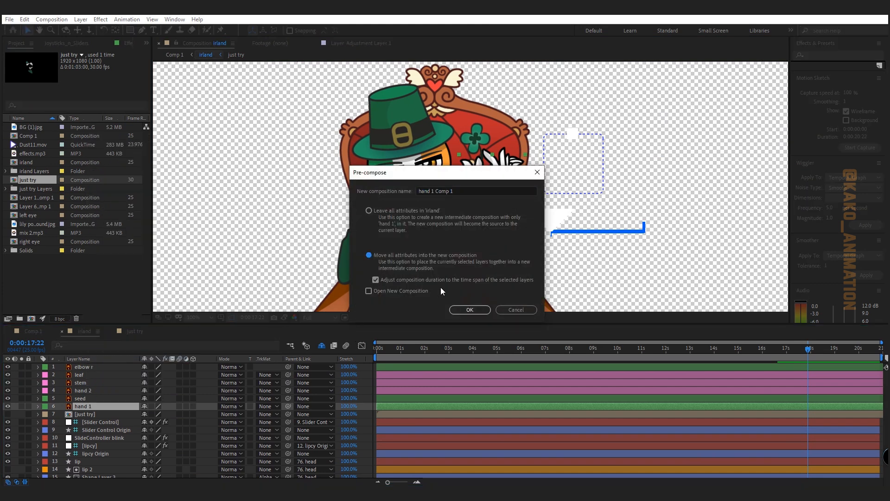
pyautogui.click(469, 310)
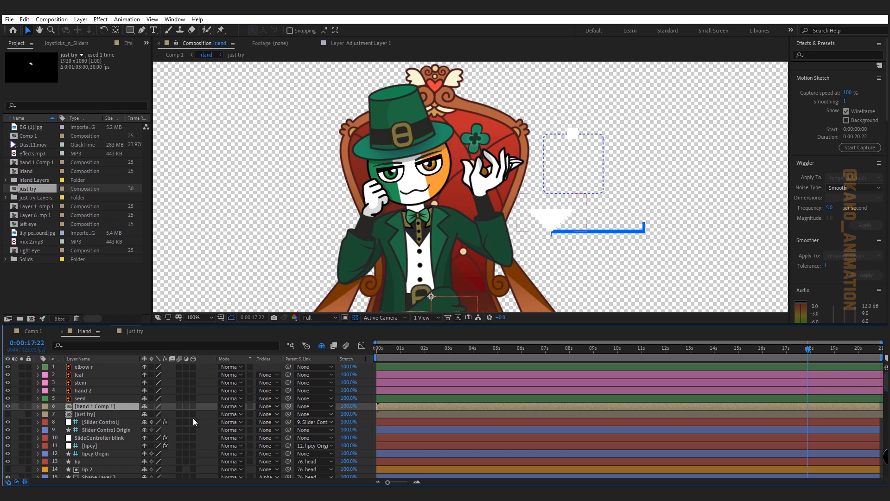
# Pre-compose the hand 2 layer as hand 2 Comp 1 with all attributes moved into the new composition.
pyautogui.click(98, 393)
pyautogui.rightClick(98, 392)
pyautogui.click(134, 339)
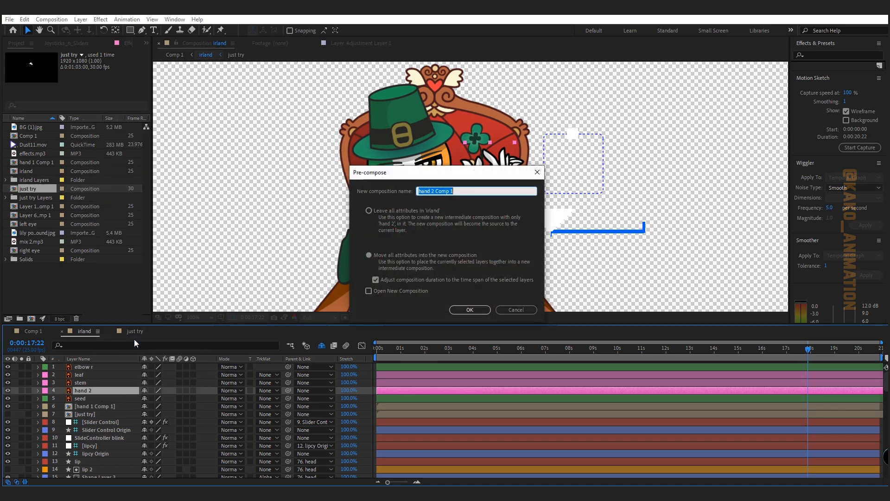
pyautogui.click(460, 312)
# Label the seed and hand 1 Comp 1 layers pink, and the leaf, stem and hand 2 Comp 1 layers orange.
pyautogui.click(85, 398)
pyautogui.keyDown('shift'); pyautogui.click(79, 406); pyautogui.keyUp('shift')
pyautogui.click(46, 408)
pyautogui.click(70, 374)
pyautogui.click(95, 390)
pyautogui.keyDown('shift'); pyautogui.click(85, 374); pyautogui.keyUp('shift')
pyautogui.click(45, 374)
pyautogui.click(70, 321)
# Place the anchor points of elbow r at the elbow, the stem at its base, and both hand compositions at the wrist.
pyautogui.click(115, 30)
pyautogui.click(204, 367)
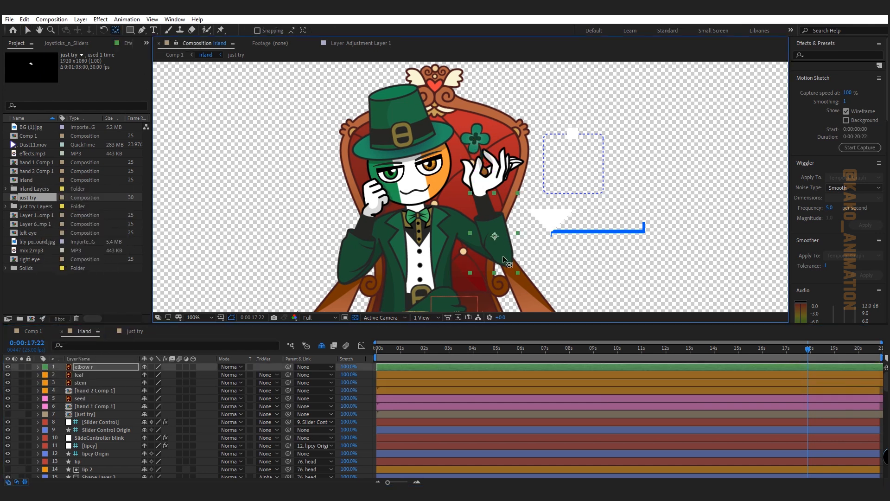
pyautogui.click(482, 158)
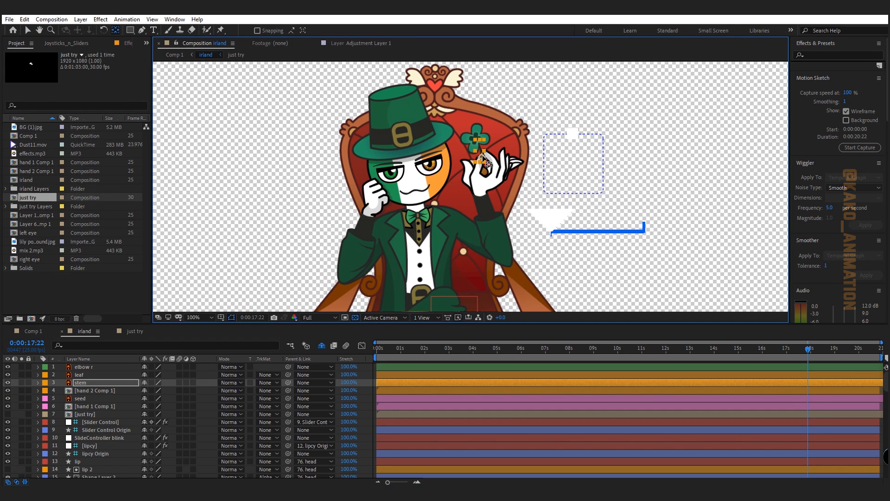
pyautogui.click(483, 199)
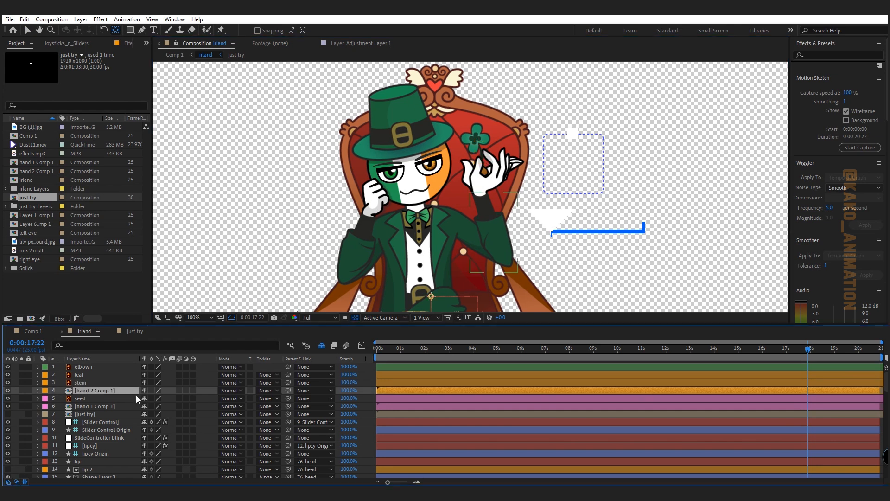
pyautogui.click(482, 196)
pyautogui.click(483, 193)
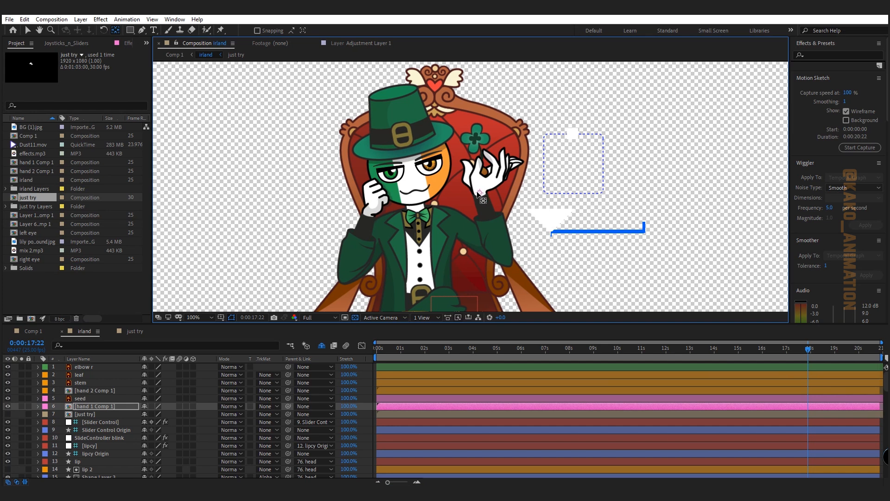
# Place the arm r layer's anchor point at the shoulder and raise the layer to full opacity.
pyautogui.scroll(-12, 823, 410)
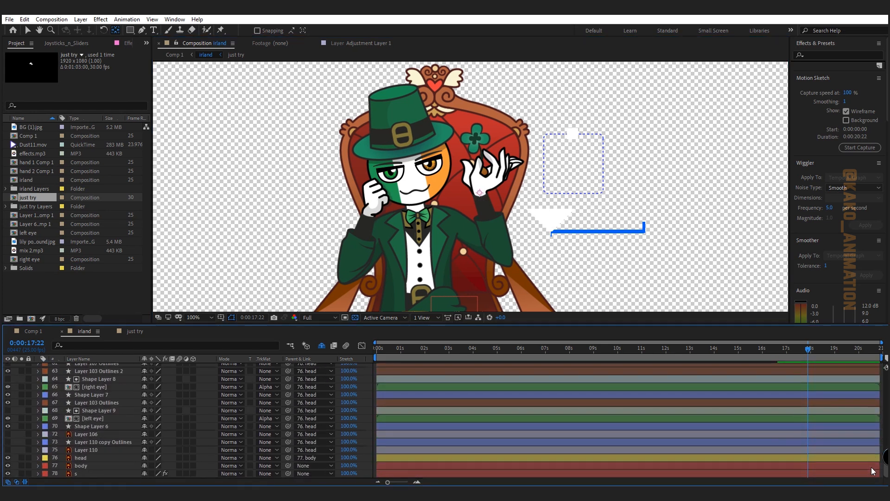
pyautogui.click(488, 254)
pyautogui.press('t')
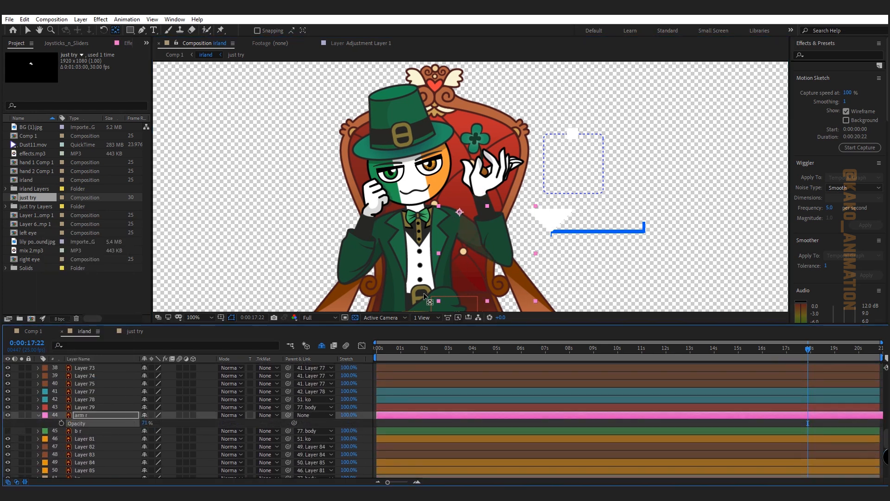
pyautogui.press('.')
pyautogui.moveTo(144, 422); pyautogui.dragTo(201, 424)
pyautogui.press('t')
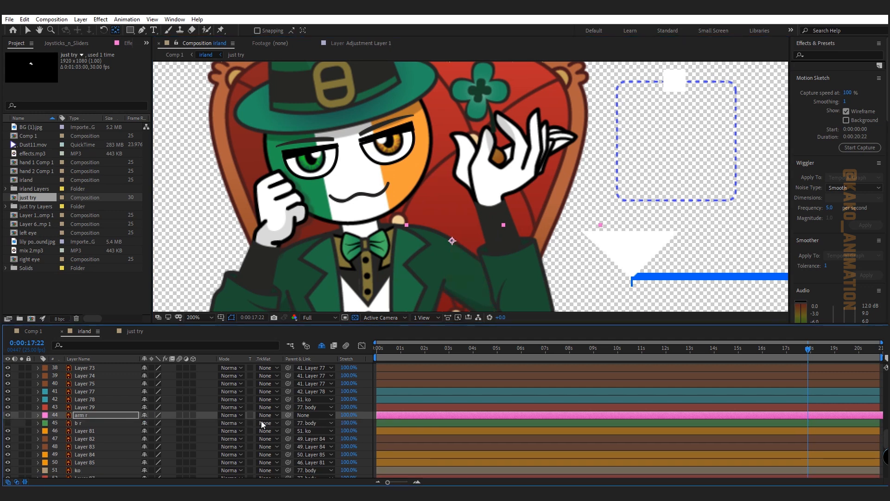
# Hide leaf, stem and hand 2 Comp 1, and parent leaf to stem, stem to hand 2 Comp 1, and seed to hand 1 Comp 1.
pyautogui.moveTo(886, 439); pyautogui.dragTo(886, 381)
pyautogui.moveTo(8, 376); pyautogui.dragTo(9, 392)
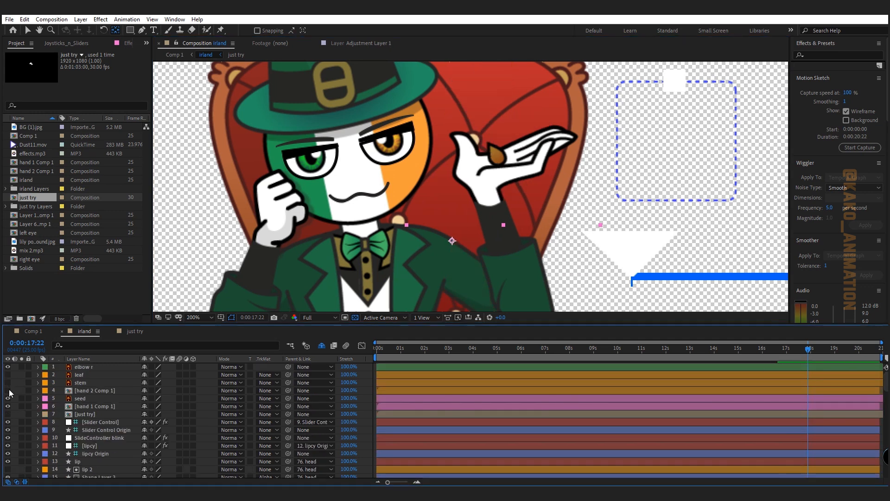
pyautogui.click(86, 374)
pyautogui.moveTo(159, 378); pyautogui.dragTo(107, 405)
pyautogui.click(80, 398)
# Parent both hand compositions to elbow r, and parent elbow r to arm r.
pyautogui.keyDown('ctrl'); pyautogui.click(102, 390); pyautogui.keyUp('ctrl')
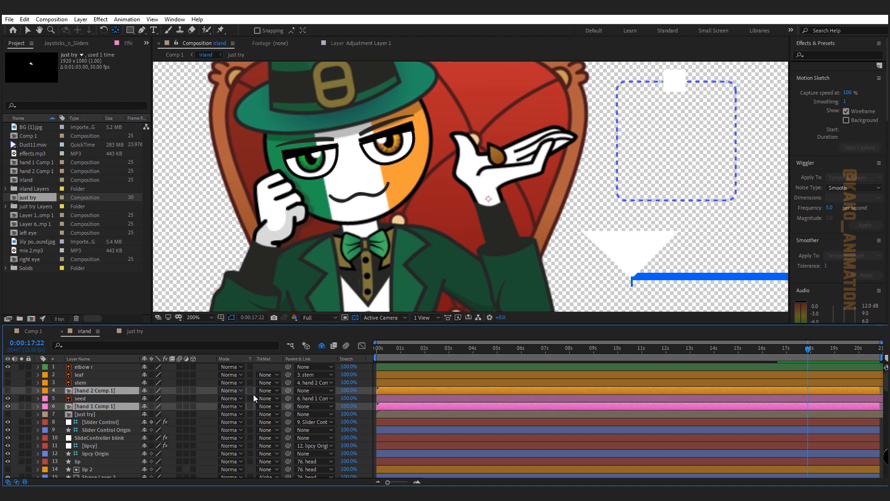
pyautogui.moveTo(288, 391); pyautogui.dragTo(90, 366)
pyautogui.click(304, 367)
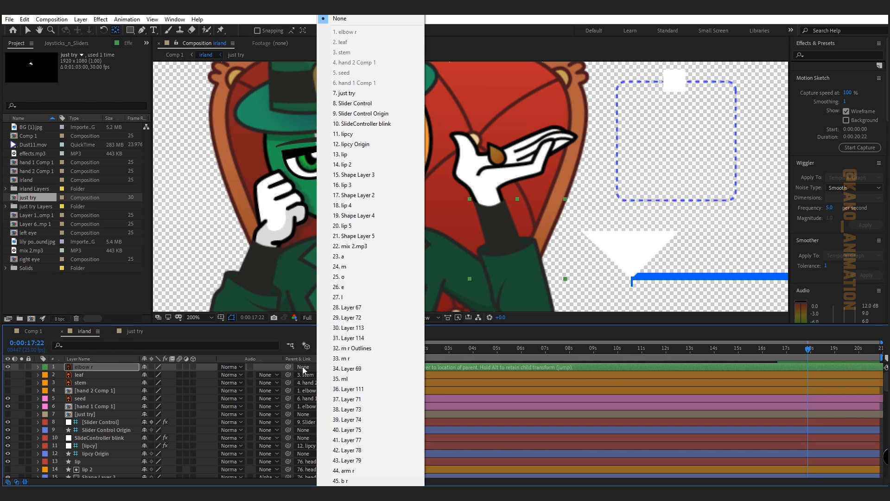
pyautogui.click(348, 470)
# Parent the arm r layer to the body layer.
pyautogui.scroll(-6, 319, 417)
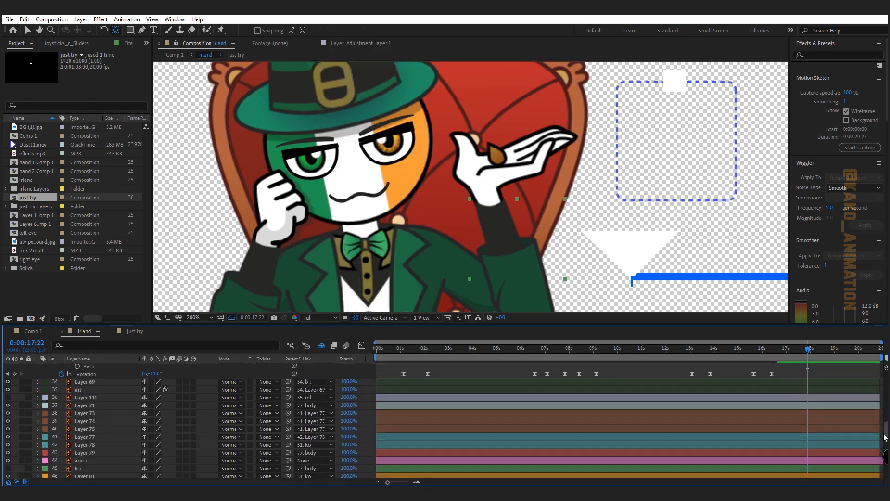
pyautogui.click(315, 421)
pyautogui.scroll(-12, 354, 441)
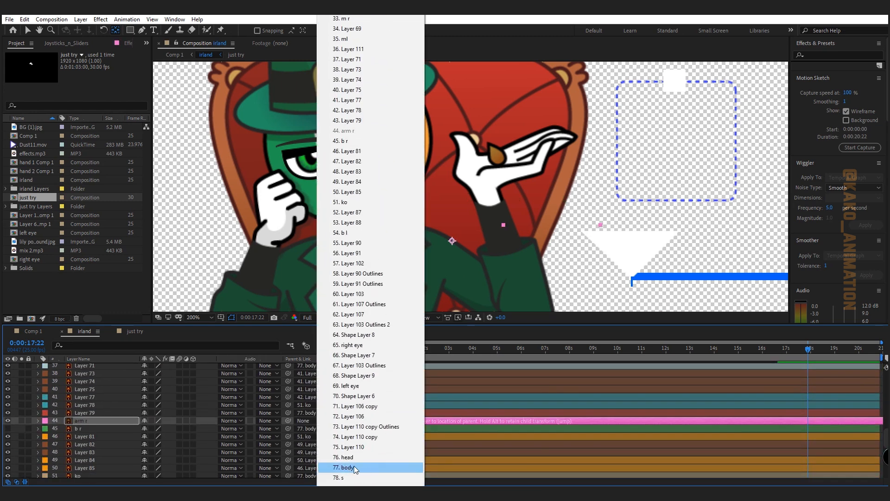
pyautogui.click(355, 466)
# Start rotation keyframes on elbow r at 0:00:00:23 and rotate the forearm to 30°.
pyautogui.press('r')
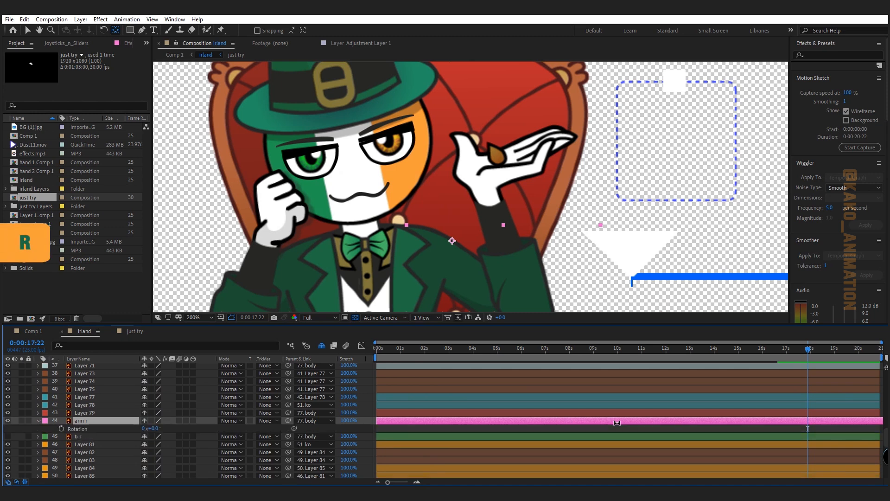
pyautogui.click(405, 348)
pyautogui.moveTo(536, 254); pyautogui.dragTo(520, 208)
pyautogui.scroll(12, 93, 394)
pyautogui.click(93, 366)
pyautogui.press('r')
pyautogui.click(62, 375)
pyautogui.moveTo(154, 375); pyautogui.dragTo(168, 374)
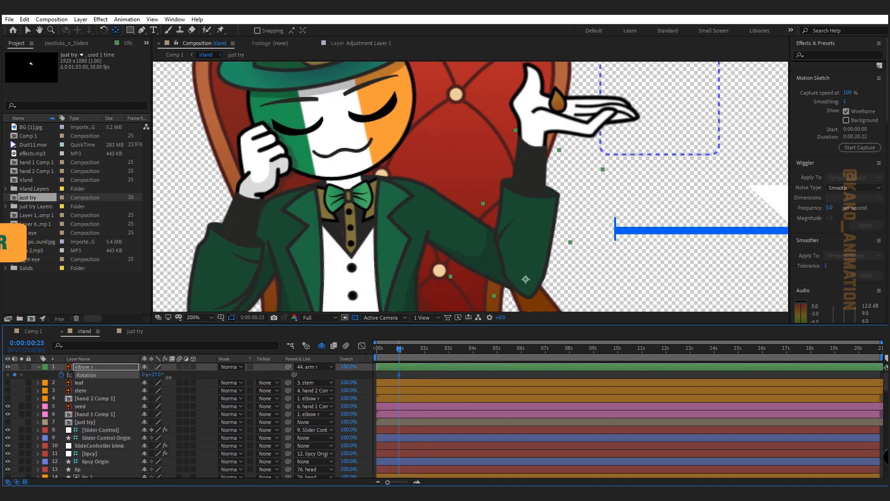
# Add rotation keyframes on elbow r for the remaining arm poses up to about 16 seconds, ending at -20°.
pyautogui.press('k')
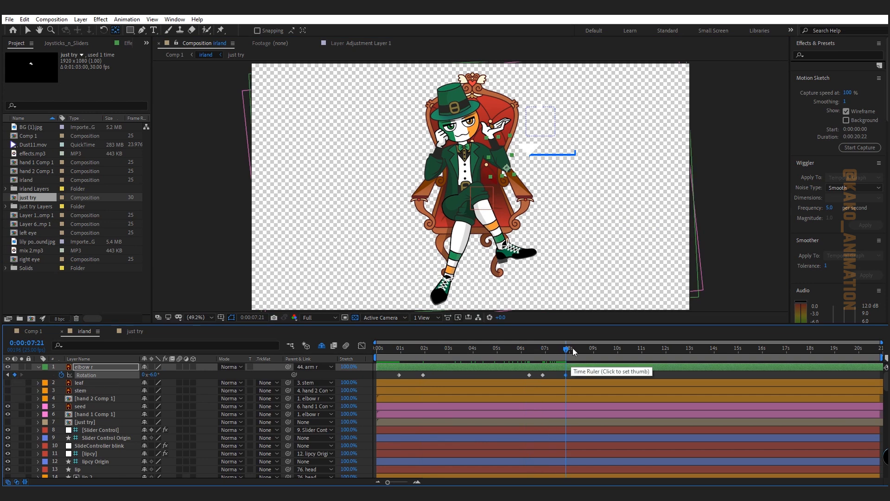
pyautogui.click(597, 355)
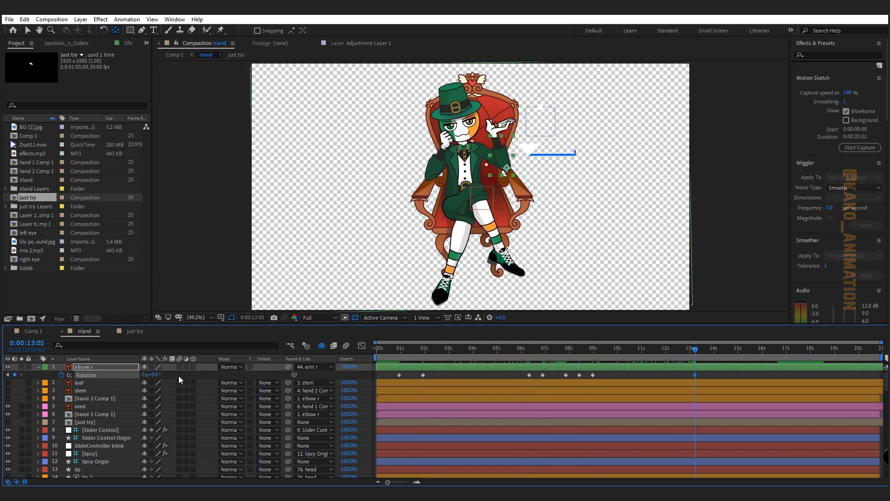
pyautogui.moveTo(179, 376)
pyautogui.mouseDown()
pyautogui.moveTo(207, 376)
pyautogui.moveTo(168, 378)
pyautogui.mouseUp()
# Preview the arm animation from 0:00:00:23.
pyautogui.click(400, 348)
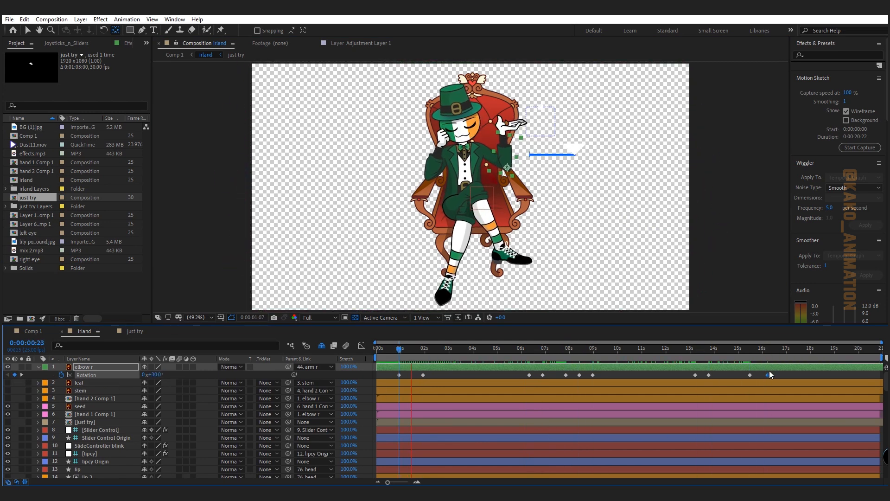
pyautogui.click(785, 373)
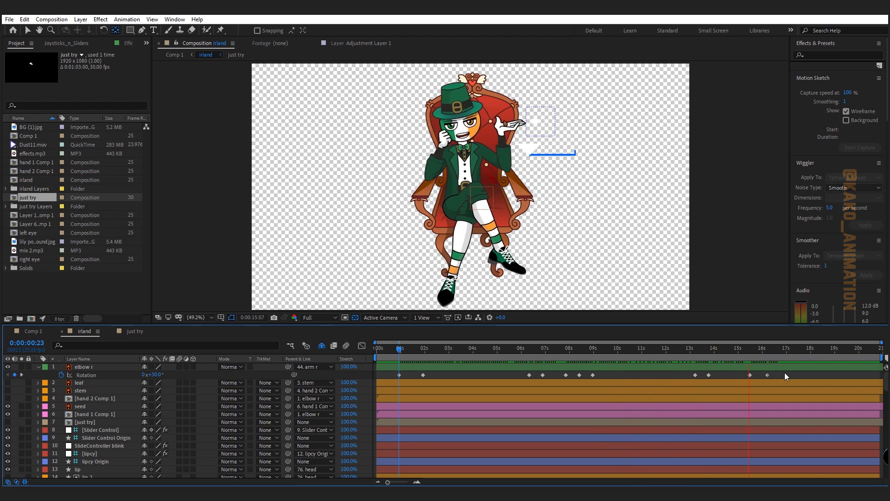
pyautogui.press('space')
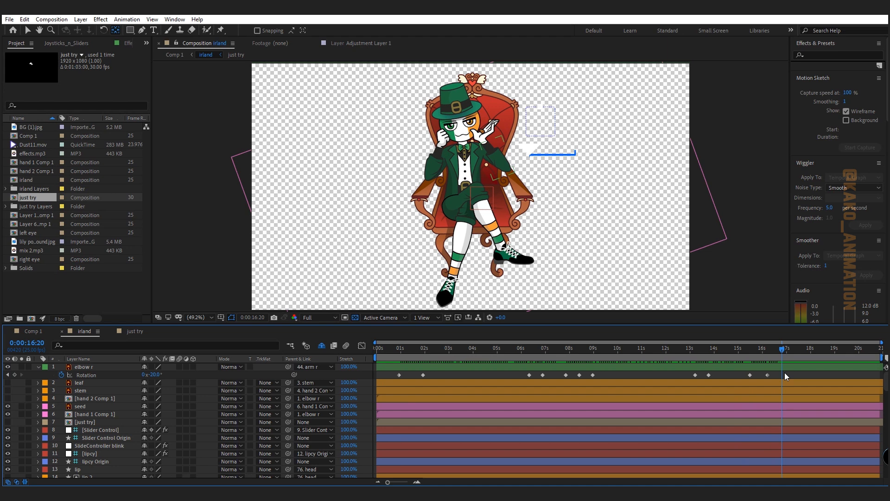
# Apply Easy Ease to all rotation keyframes of the elbow r layer.
pyautogui.moveTo(791, 373); pyautogui.dragTo(394, 378)
pyautogui.scroll(-12, 435, 399)
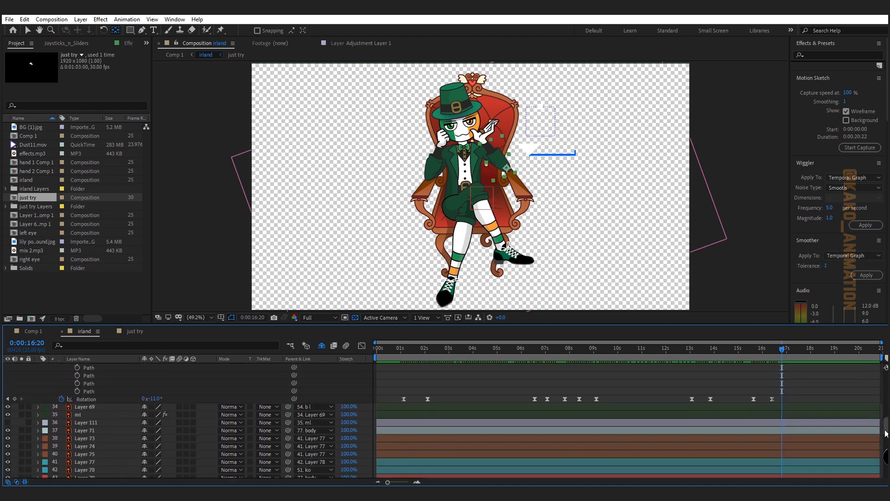
pyautogui.moveTo(886, 441); pyautogui.dragTo(886, 370)
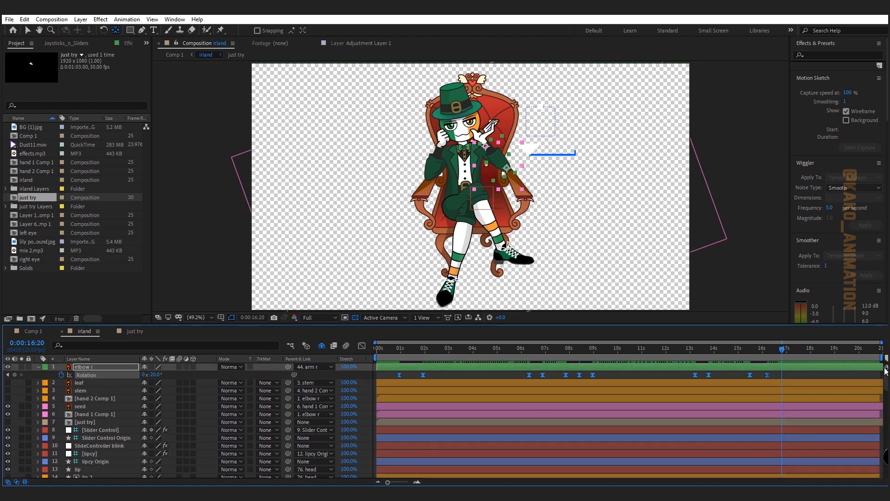
# Display elbow r's rotation as a speed graph and lengthen the easing handles of the keyframes around the 8-second mark.
pyautogui.click(361, 346)
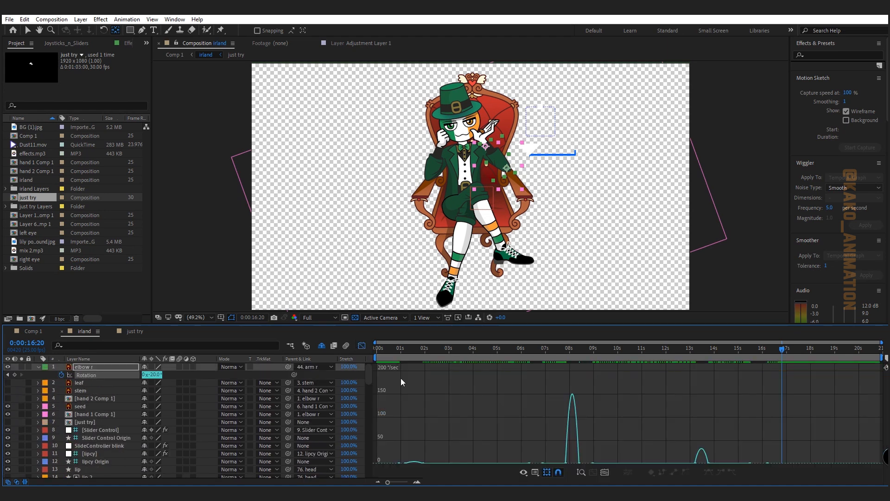
pyautogui.click(535, 473)
pyautogui.click(582, 383)
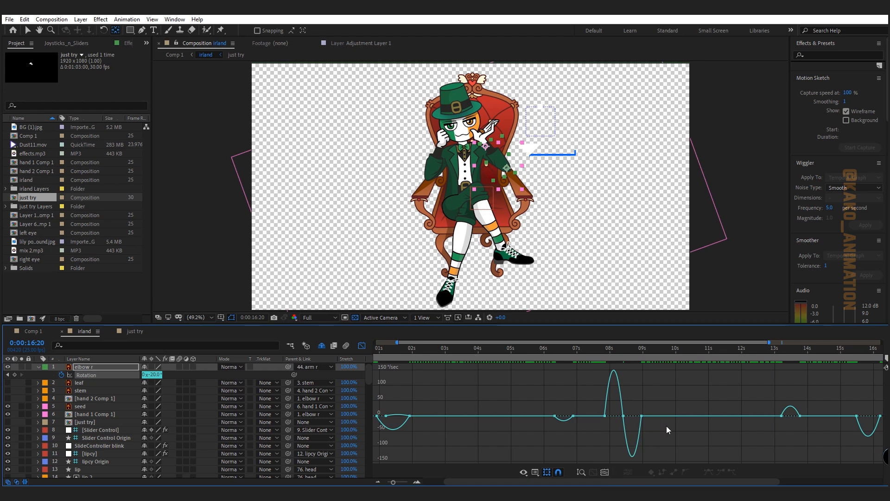
pyautogui.press('=')
pyautogui.press('=')
pyautogui.click(533, 416)
pyautogui.moveTo(546, 415); pyautogui.dragTo(555, 417)
pyautogui.click(608, 416)
pyautogui.moveTo(620, 416); pyautogui.dragTo(659, 416)
pyautogui.moveTo(632, 416); pyautogui.dragTo(630, 416)
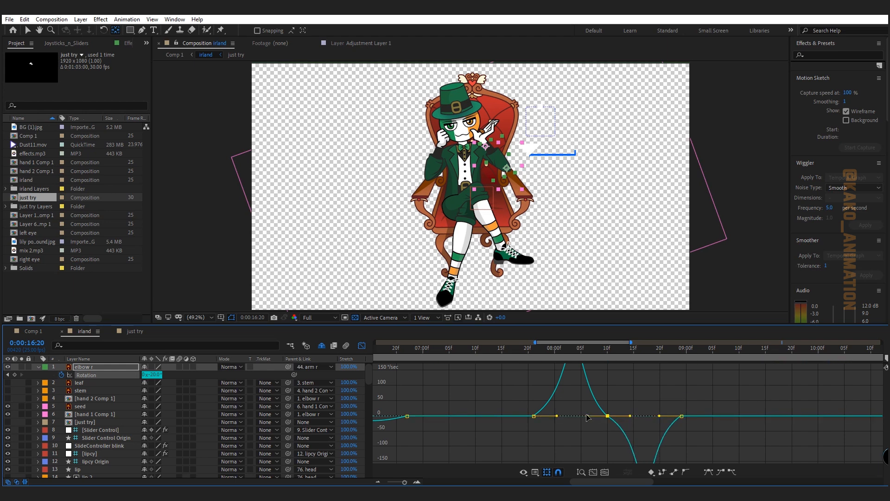
pyautogui.click(605, 472)
# Enable motion blur for the layers from elbow r through hand 1 Comp 1 and return to the layer bar view.
pyautogui.click(88, 371)
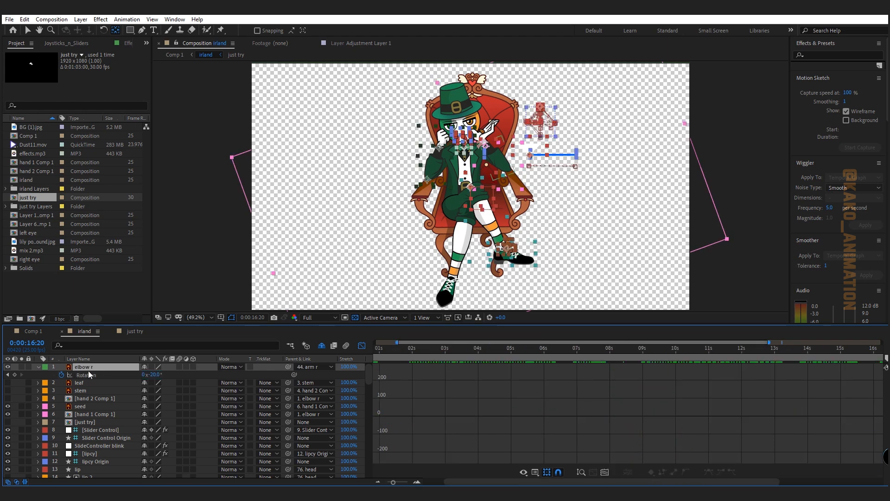
pyautogui.keyDown('shift'); pyautogui.click(93, 413); pyautogui.keyUp('shift')
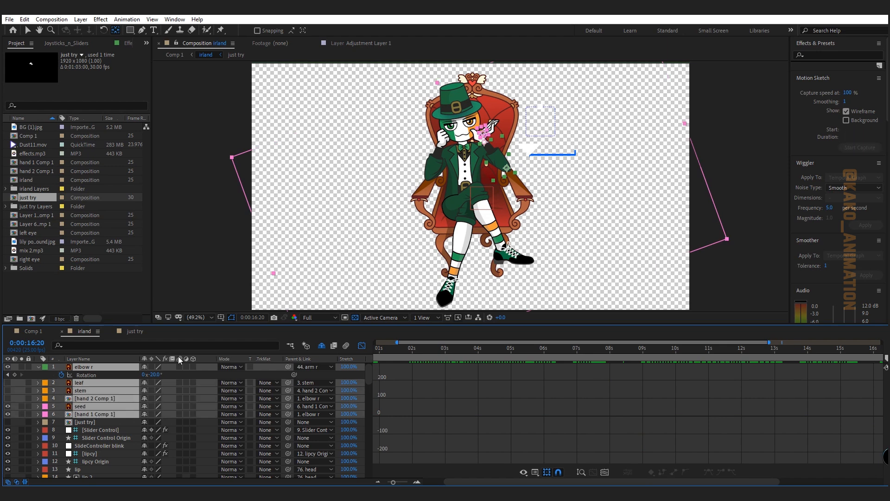
pyautogui.moveTo(181, 418); pyautogui.dragTo(181, 419)
pyautogui.click(364, 351)
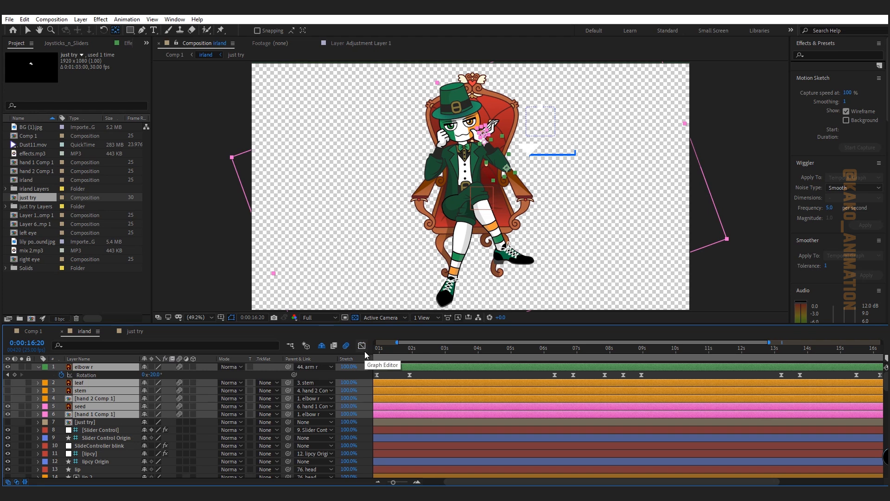
# Make leaf, stem and hand 2 Comp 1 visible again and preview the animation from 0:00:06:02.
pyautogui.moveTo(8, 382); pyautogui.dragTo(8, 399)
pyautogui.click(684, 374)
pyautogui.click(548, 354)
pyautogui.press('space')
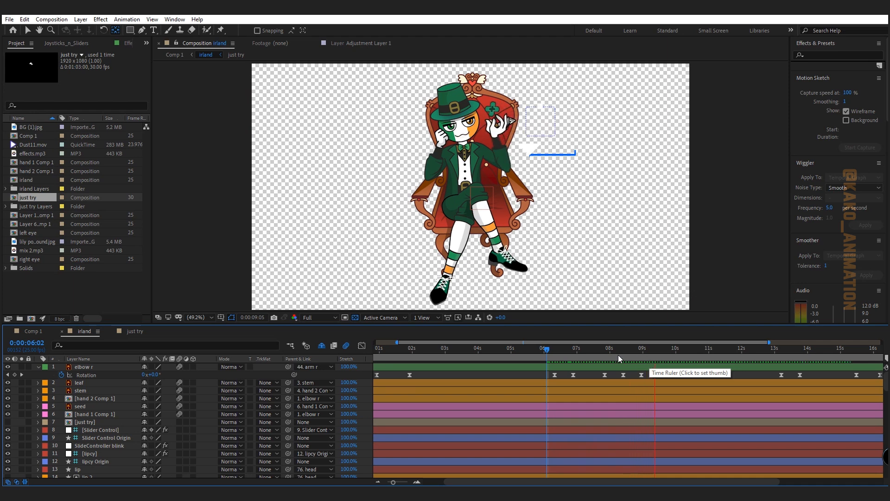
# Trim the ends of the seed and hand 1 Comp 1 layers to 0:00:08:17, during the blurred arm swing.
pyautogui.click(631, 351)
pyautogui.moveTo(631, 352); pyautogui.dragTo(634, 351)
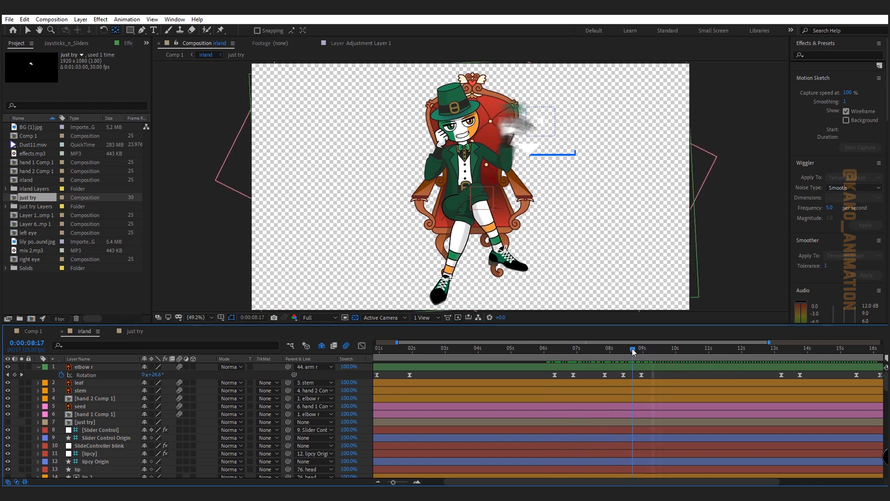
pyautogui.click(623, 374)
pyautogui.click(362, 346)
pyautogui.click(362, 346)
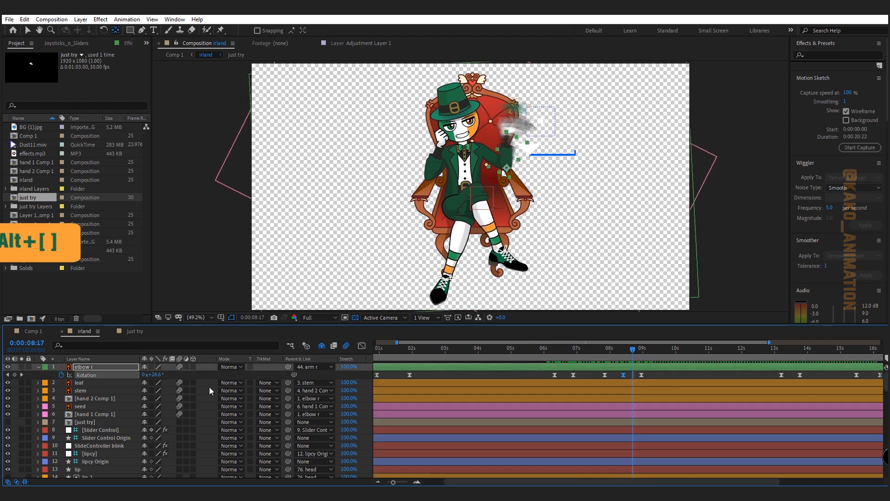
pyautogui.click(80, 406)
pyautogui.keyDown('shift'); pyautogui.click(91, 414); pyautogui.keyUp('shift')
pyautogui.hotkey('alt', ']')
# Trim the starts of hand 2 Comp 1, stem and leaf to 0:00:08:17 and scrub through the hand swap.
pyautogui.click(91, 398)
pyautogui.keyDown('shift'); pyautogui.click(90, 386); pyautogui.keyUp('shift')
pyautogui.hotkey('alt', '[')
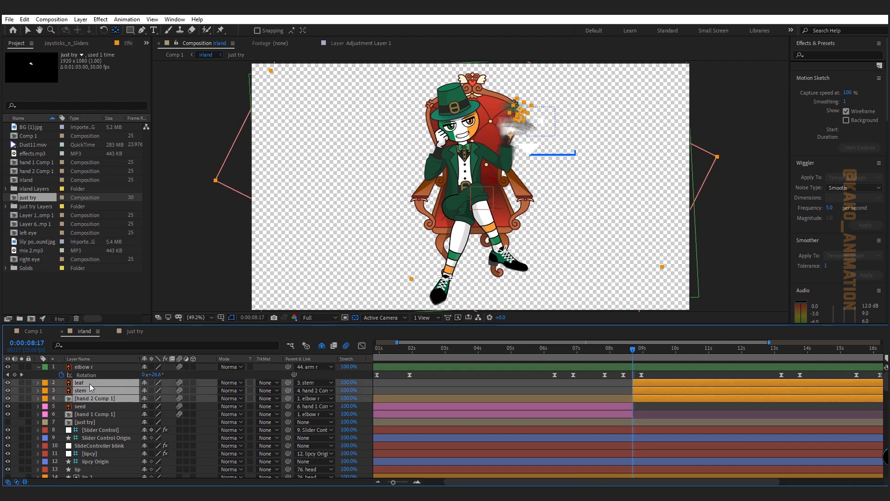
pyautogui.click(628, 371)
pyautogui.moveTo(632, 354)
pyautogui.mouseDown()
pyautogui.moveTo(632, 364)
pyautogui.moveTo(605, 353)
pyautogui.moveTo(646, 351)
pyautogui.mouseUp()
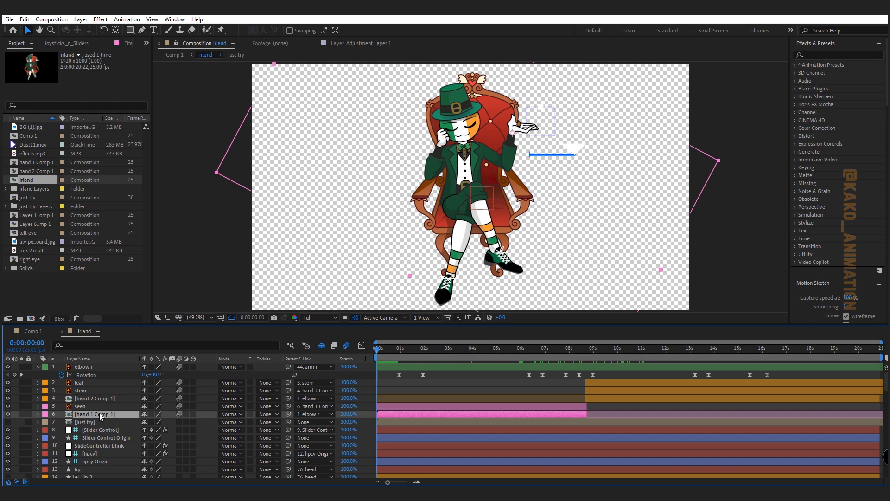
# Keyframe the rotation of hand 1 Comp 1 at the times of elbow r's rotation keyframes.
pyautogui.press('r')
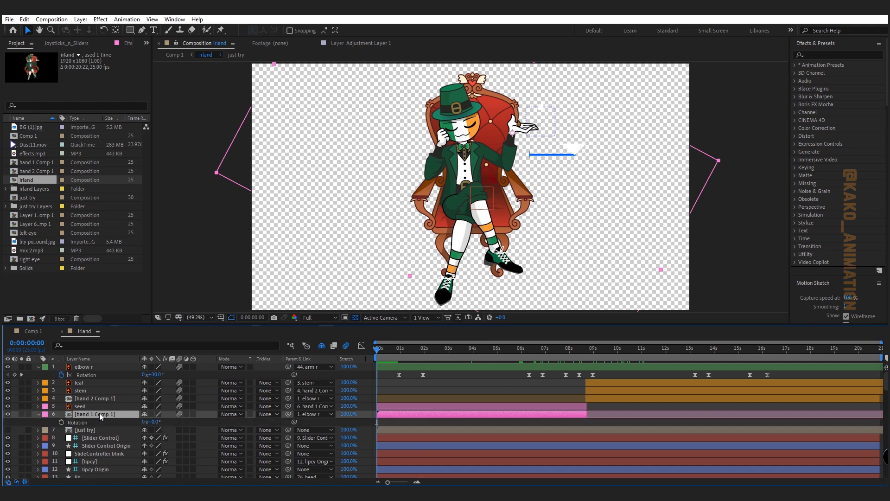
pyautogui.moveTo(377, 349); pyautogui.dragTo(570, 355)
pyautogui.click(14, 422)
pyautogui.press('k')
pyautogui.moveTo(151, 422)
pyautogui.mouseDown()
pyautogui.moveTo(162, 426)
pyautogui.moveTo(140, 422)
pyautogui.moveTo(163, 406)
pyautogui.moveTo(173, 413)
pyautogui.moveTo(157, 407)
pyautogui.mouseUp()
pyautogui.press('k')
# Keyframe the rotation of hand 2 Comp 1 at elbow r's rotation keyframes, from the hand swap to 0:00:16:05.
pyautogui.click(596, 398)
pyautogui.press('r')
pyautogui.press('j')
pyautogui.press('k')
pyautogui.press('k')
pyautogui.press('k')
pyautogui.press('k')
pyautogui.moveTo(751, 350); pyautogui.dragTo(769, 355)
pyautogui.moveTo(157, 406); pyautogui.dragTo(147, 408)
# Apply Easy Ease to the rotation keyframes of both hand comps and shift them four frames later than elbow r's.
pyautogui.moveTo(663, 412); pyautogui.dragTo(394, 435)
pyautogui.press('F9')
pyautogui.press('pagedown')
pyautogui.press('pagedown')
pyautogui.press('pagedown')
pyautogui.press('pagedown')
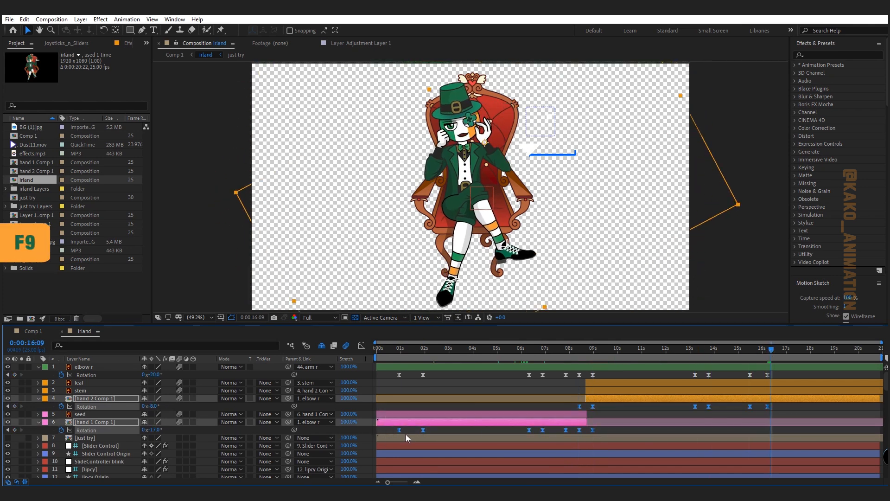
pyautogui.moveTo(768, 406); pyautogui.dragTo(772, 408)
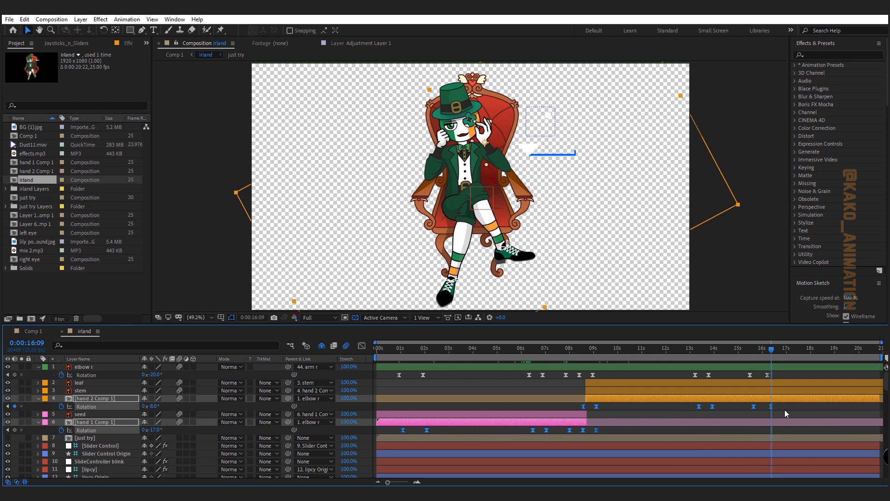
# Open hand 1 Comp 1 and create shapes from its hand 1 vector layer.
pyautogui.doubleClick(94, 421)
pyautogui.rightClick(81, 369)
pyautogui.moveTo(132, 295)
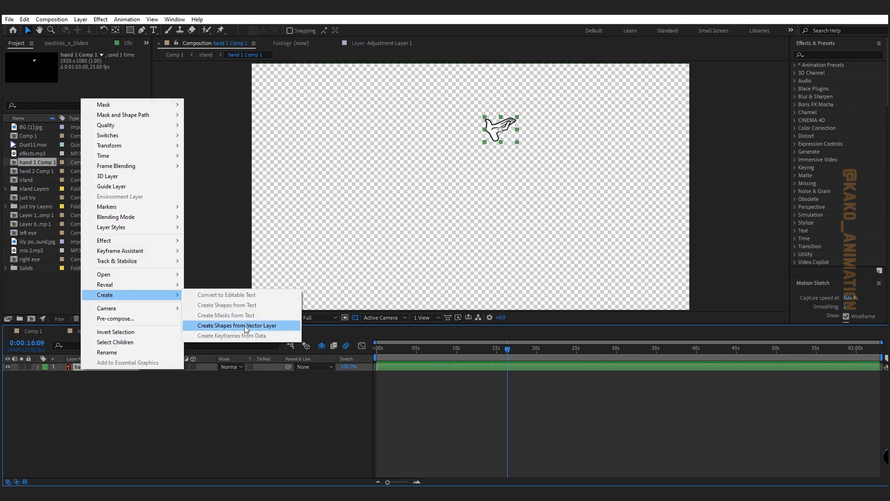
pyautogui.click(243, 326)
# Apply CC Bend It to hand 1 Outlines, placing its start just below the wrist and its end above the fingers.
pyautogui.click(881, 55)
pyautogui.write('bend')
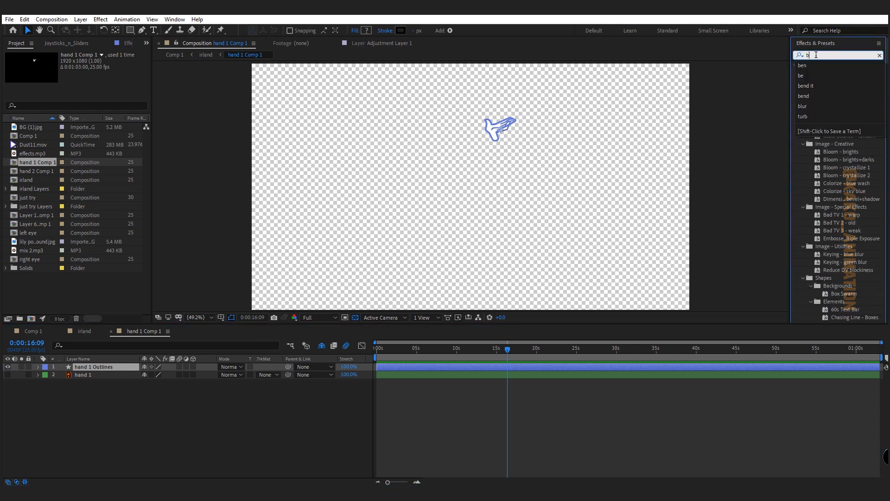
pyautogui.doubleClick(842, 96)
pyautogui.click(89, 78)
pyautogui.click(493, 149)
pyautogui.moveTo(471, 125); pyautogui.dragTo(507, 97)
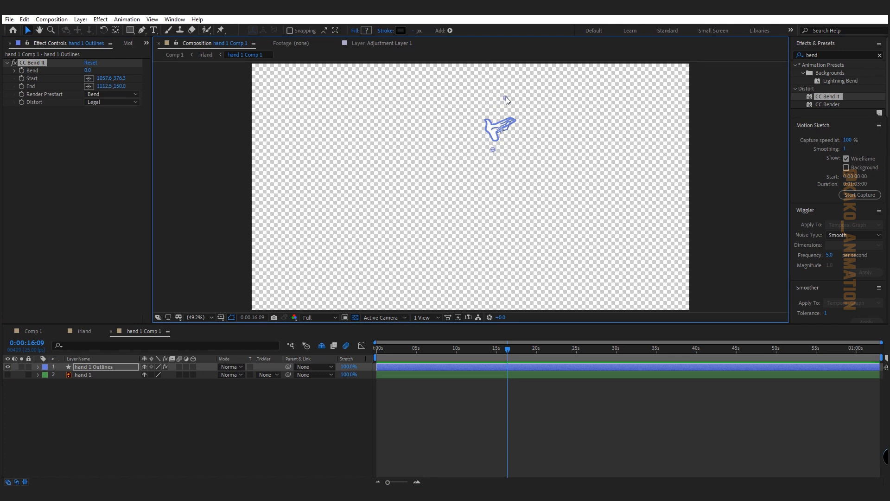
# Enable keyframing for CC Bend It's Bend on hand 1 Outlines and reveal its keyframes in the timeline.
pyautogui.click(21, 71)
pyautogui.click(96, 366)
pyautogui.press('u')
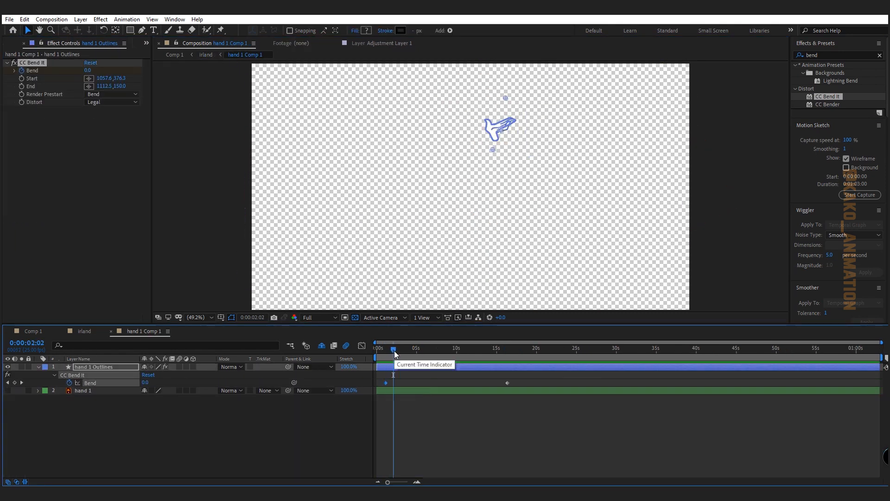
pyautogui.moveTo(391, 353); pyautogui.dragTo(440, 351)
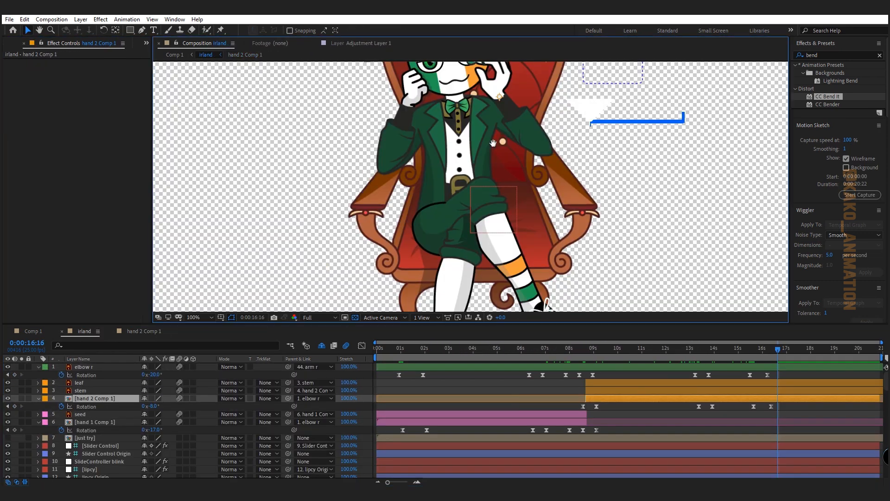
# Keyframe the seed layer's position between about 6.5 and 8.6 seconds so it follows the hand, reusing copied keyframes.
pyautogui.moveTo(494, 143); pyautogui.dragTo(491, 231)
pyautogui.moveTo(658, 350); pyautogui.dragTo(547, 353)
pyautogui.click(405, 414)
pyautogui.press('p')
pyautogui.moveTo(533, 422); pyautogui.dragTo(546, 422)
pyautogui.moveTo(546, 352); pyautogui.dragTo(596, 349)
pyautogui.press('Right')
pyautogui.press('Right')
pyautogui.press('Right')
pyautogui.press('Right')
pyautogui.press('Right')
pyautogui.press('Right')
pyautogui.hotkey('ctrl', 'c')
pyautogui.hotkey('ctrl', 'v')
# Keyframe the stem's position and rotation, turning it to -20° and moving it to the fingertips at 0:00:09:03.
pyautogui.click(593, 391)
pyautogui.press('r')
pyautogui.hotkey('ctrl', 'p')
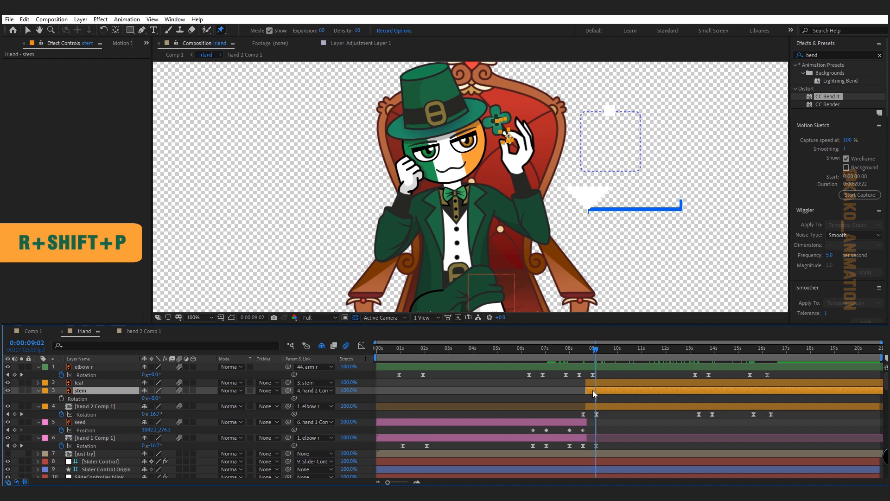
pyautogui.hotkey('shift', 'p')
pyautogui.click(598, 353)
pyautogui.moveTo(154, 407); pyautogui.dragTo(143, 406)
pyautogui.press('v')
pyautogui.moveTo(507, 141); pyautogui.dragTo(507, 141)
pyautogui.moveTo(153, 406); pyautogui.dragTo(156, 406)
pyautogui.moveTo(507, 141); pyautogui.dragTo(506, 141)
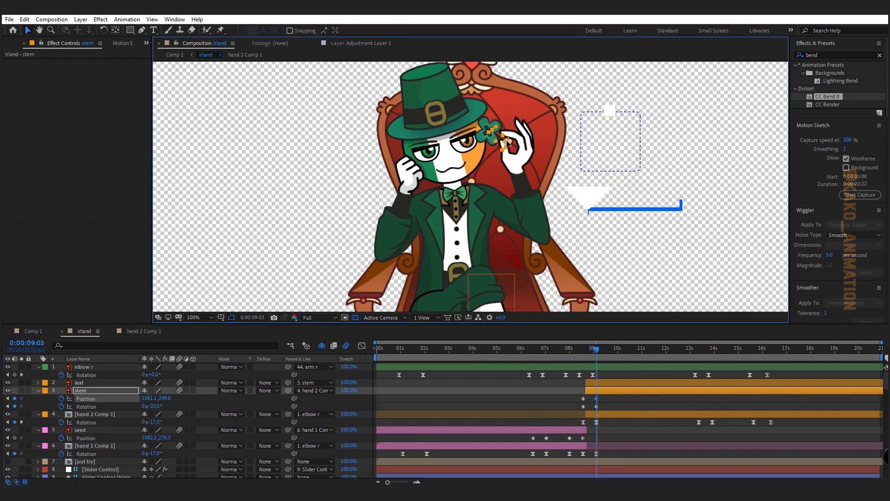
# Nudge the stem upward and sideways in small steps until it sits between the fingers.
pyautogui.click(252, 404)
pyautogui.click(103, 391)
pyautogui.press('Up')
pyautogui.press('Up')
pyautogui.click(252, 403)
pyautogui.click(103, 391)
pyautogui.press('Up')
pyautogui.press('Right')
pyautogui.click(252, 403)
# Copy the stem's two pairs of position and rotation keyframes to about 13.4 seconds and 0:00:13:23.
pyautogui.moveTo(548, 352); pyautogui.dragTo(699, 354)
pyautogui.moveTo(592, 397); pyautogui.dragTo(602, 408)
pyautogui.hotkey('ctrl', 'c')
pyautogui.hotkey('ctrl', 'v')
pyautogui.moveTo(699, 352); pyautogui.dragTo(712, 352)
pyautogui.moveTo(579, 396); pyautogui.dragTo(589, 408)
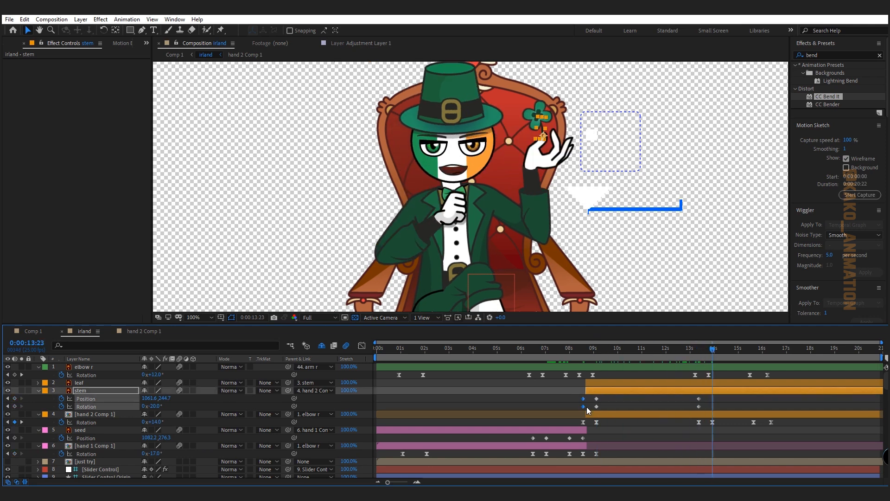
pyautogui.hotkey('ctrl', 'c')
pyautogui.hotkey('ctrl', 'v')
# Paste copies of the stem's position and rotation keyframes at hand 2 Comp 1's last two rotation keyframes.
pyautogui.click(251, 404)
pyautogui.click(95, 391)
pyautogui.click(263, 399)
pyautogui.moveTo(713, 350); pyautogui.dragTo(754, 350)
pyautogui.hotkey('ctrl', 'c')
pyautogui.hotkey('ctrl', 'v')
pyautogui.moveTo(708, 397)
pyautogui.mouseDown()
pyautogui.moveTo(718, 408)
pyautogui.moveTo(703, 407)
pyautogui.mouseUp()
pyautogui.click(771, 352)
pyautogui.hotkey('ctrl', 'c')
pyautogui.hotkey('ctrl', 'v')
# Adjust elbow r's rotation keyframe at 0:00:16:05 and preview the animation.
pyautogui.click(527, 230)
pyautogui.click(767, 352)
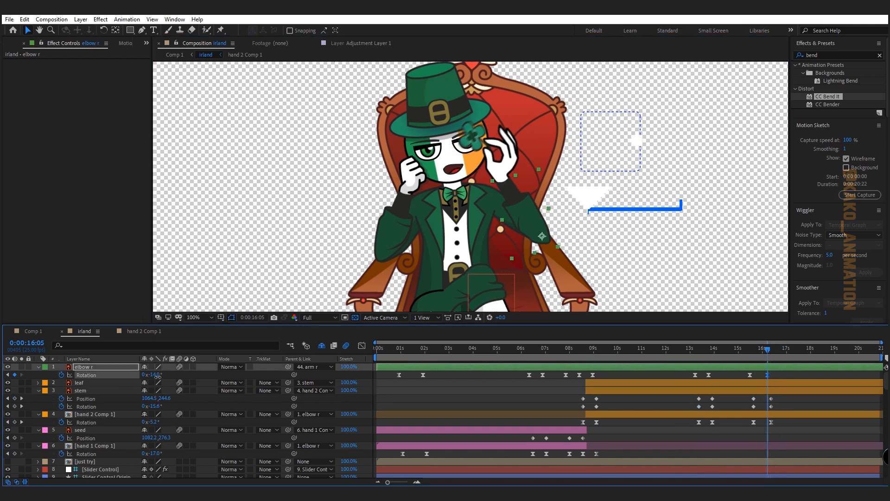
pyautogui.press('space')
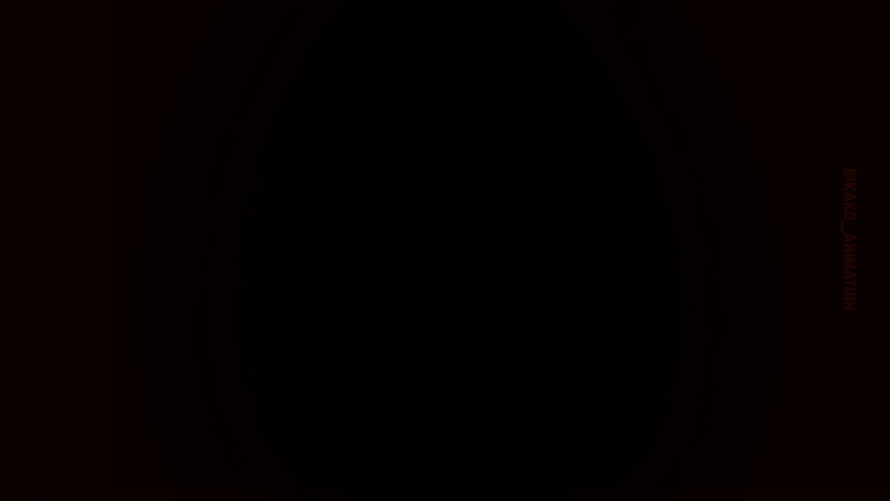